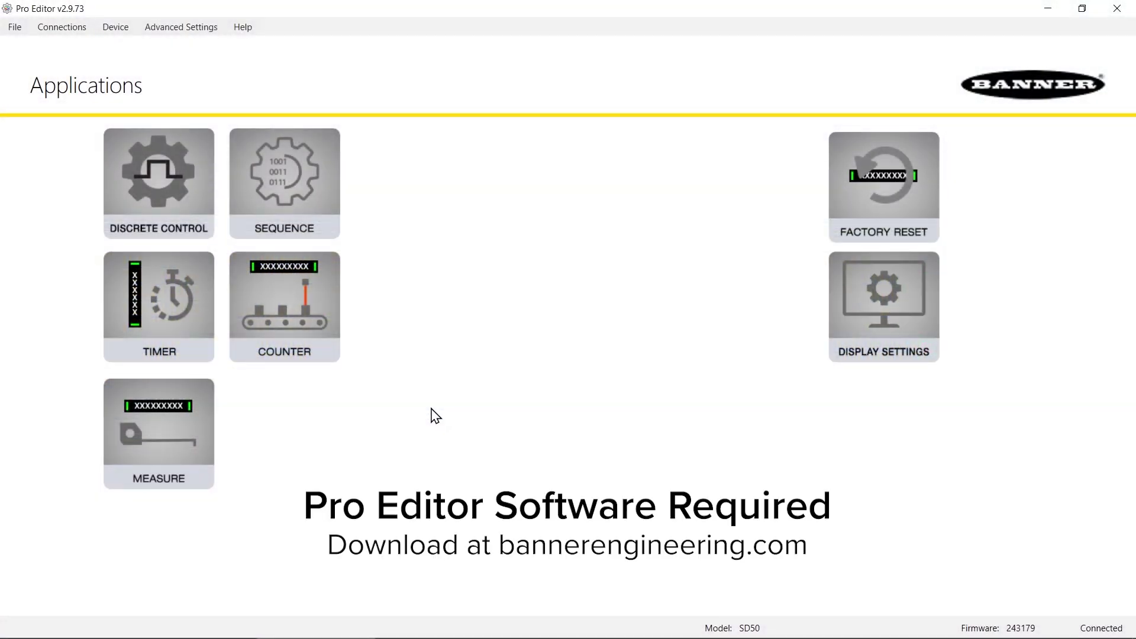
Step: Open the COUNTER tile to show the SD50 Counter application settings
{"action": "left_click", "coordinate": [294, 332]}
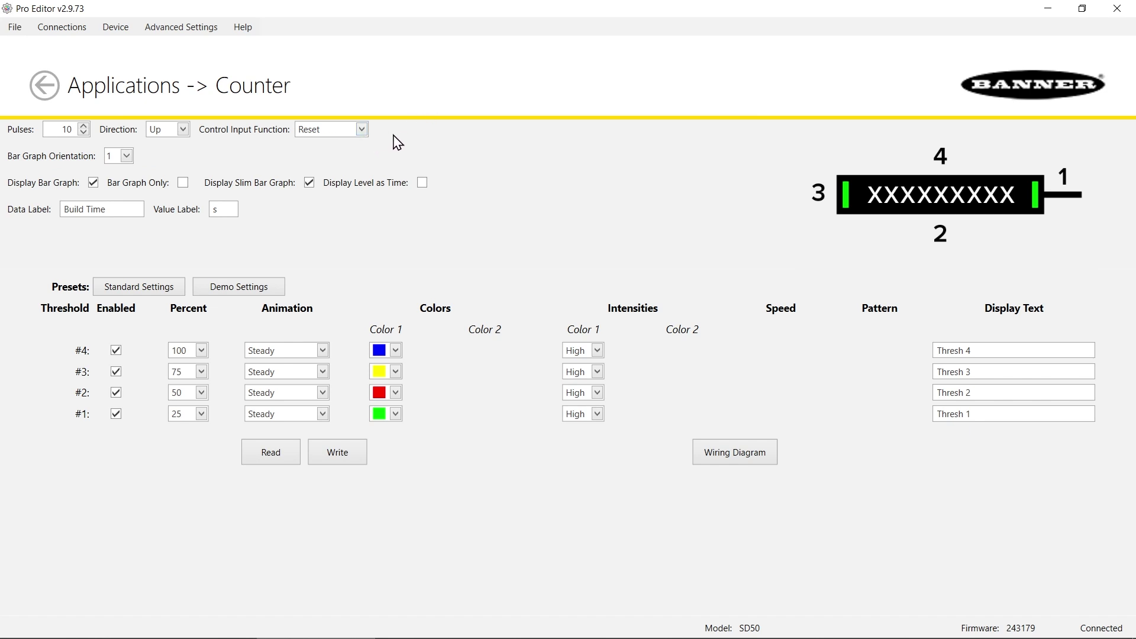
Step: Choose 3 for Bar Graph Orientation so the graph fills from 3 to 1
{"action": "left_click", "coordinate": [128, 159]}
{"action": "left_click", "coordinate": [125, 206]}
{"action": "scroll", "coordinate": [119, 160], "scroll_direction": "down", "scroll_amount": 2}
Step: Replace the Data Label 'Build Time' with 'Pieces' and set the Value Label to 'pcs'
{"action": "left_click", "coordinate": [123, 210]}
{"action": "key", "text": "BackSpace"}
{"action": "key", "text": "BackSpace"}
{"action": "key", "text": "BackSpace"}
{"action": "key", "text": "BackSpace"}
{"action": "key", "text": "BackSpace"}
{"action": "key", "text": "BackSpace"}
{"action": "key", "text": "BackSpace"}
{"action": "key", "text": "BackSpace"}
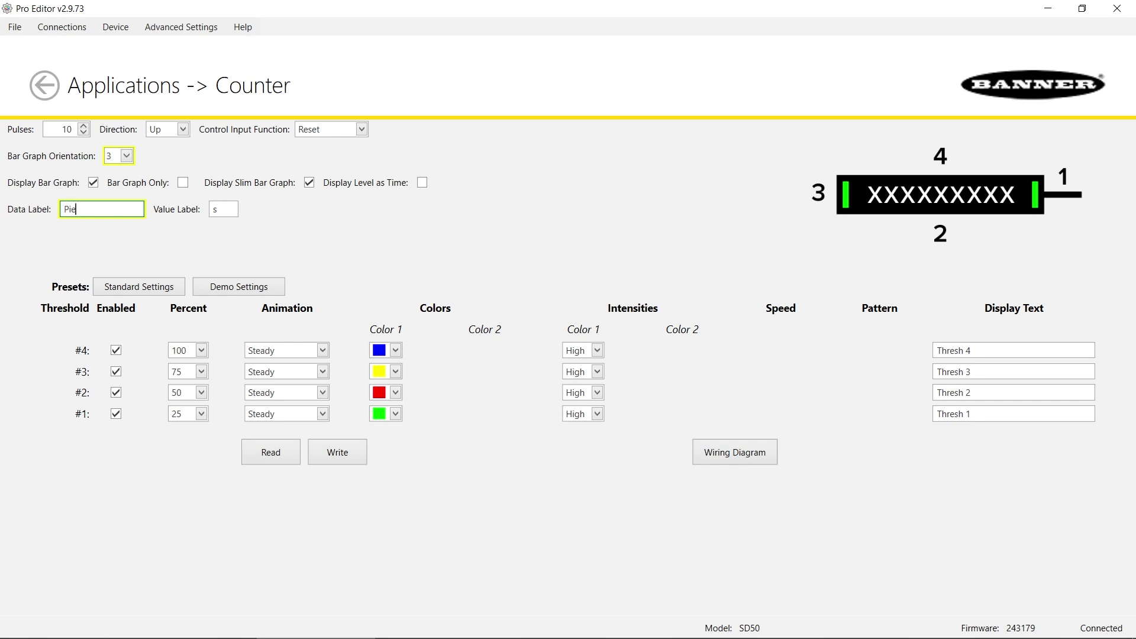
{"action": "left_click", "coordinate": [224, 207]}
{"action": "type", "text": "pc"}
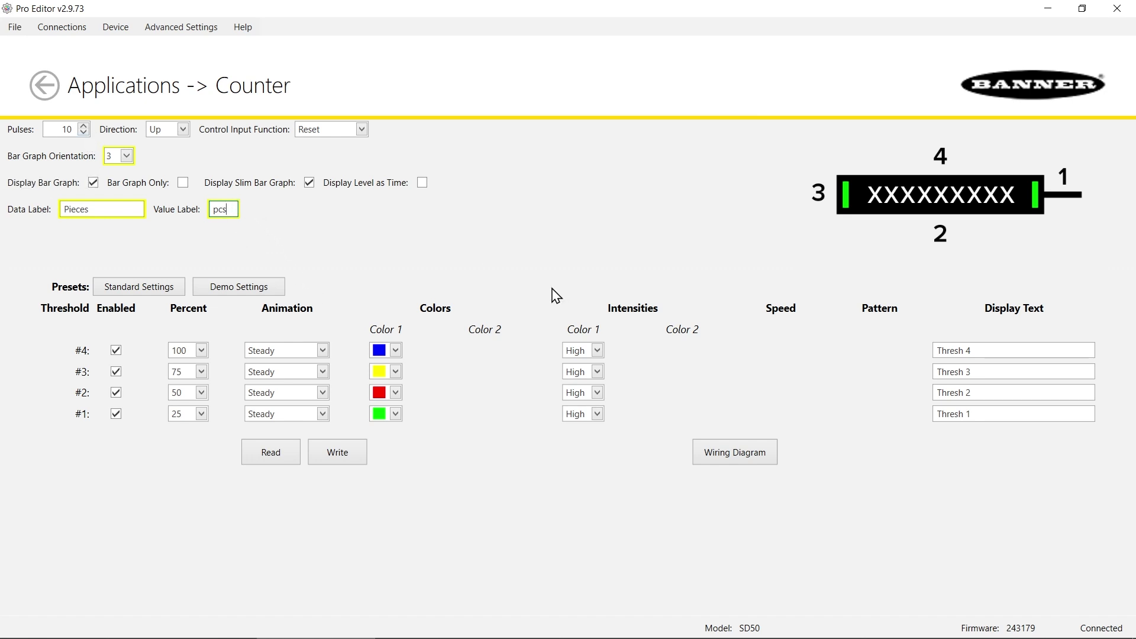
{"action": "left_click", "coordinate": [979, 373]}
Step: Blank the Thresh 2 and Thresh 3 display texts, and set #1 to 'Start' and #4 to 'Complete'
{"action": "key", "text": "BackSpace"}
{"action": "key", "text": "BackSpace"}
{"action": "key", "text": "BackSpace"}
{"action": "key", "text": "BackSpace"}
{"action": "key", "text": "BackSpace"}
{"action": "key", "text": "BackSpace"}
{"action": "key", "text": "BackSpace"}
{"action": "key", "text": "BackSpace"}
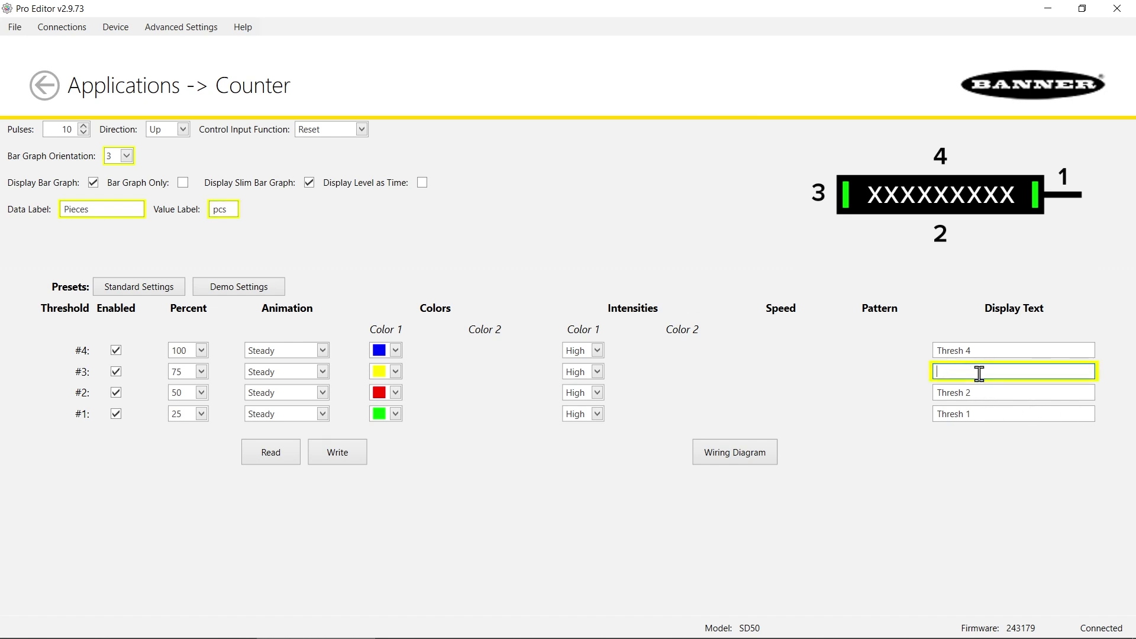
{"action": "left_click", "coordinate": [977, 392]}
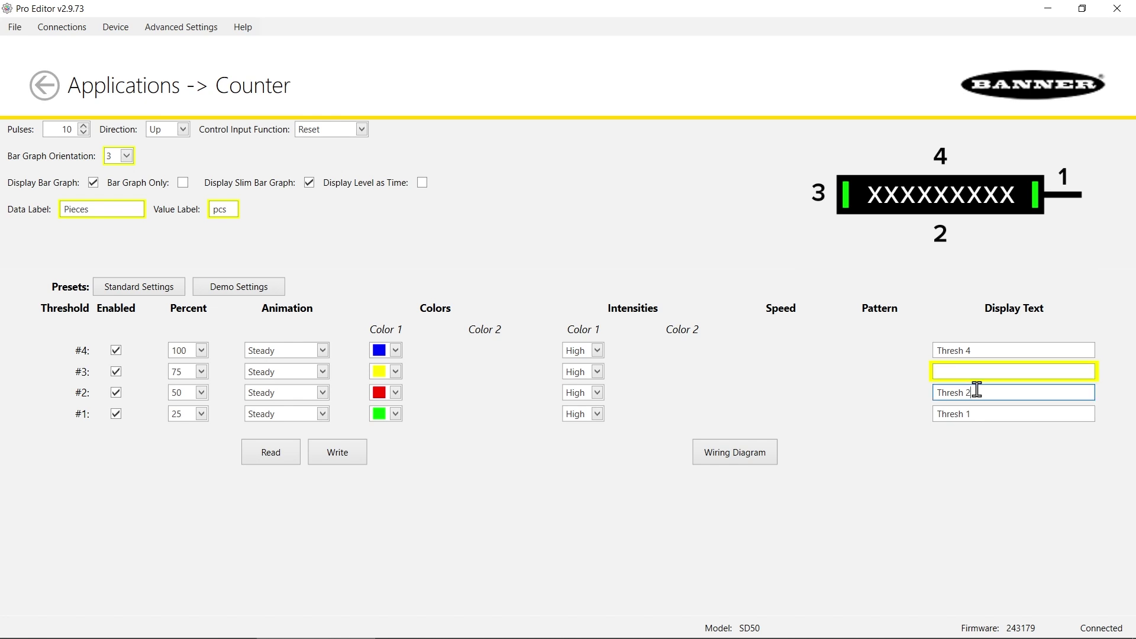
{"action": "key", "text": "BackSpace"}
{"action": "key", "text": "BackSpace"}
{"action": "key", "text": "BackSpace"}
{"action": "key", "text": "BackSpace"}
{"action": "key", "text": "BackSpace"}
{"action": "key", "text": "BackSpace"}
{"action": "left_click", "coordinate": [984, 415]}
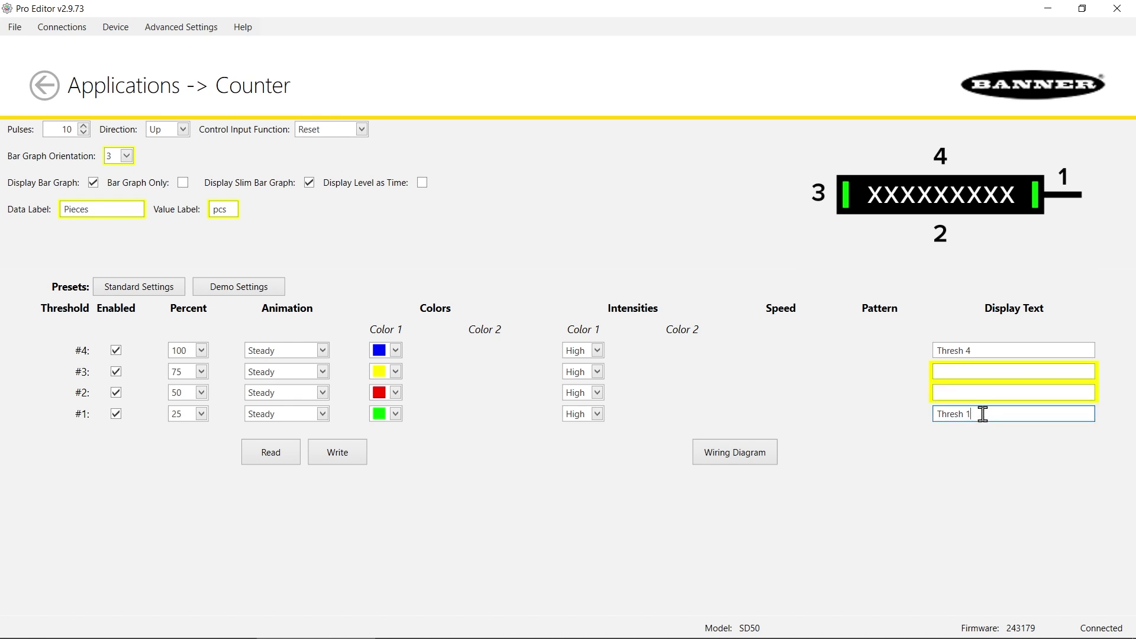
{"action": "key", "text": "BackSpace"}
{"action": "key", "text": "BackSpace"}
{"action": "key", "text": "BackSpace"}
{"action": "key", "text": "BackSpace"}
{"action": "key", "text": "BackSpace"}
{"action": "key", "text": "BackSpace"}
{"action": "key", "text": "BackSpace"}
{"action": "type", "text": "Start"}
{"action": "left_click", "coordinate": [982, 351]}
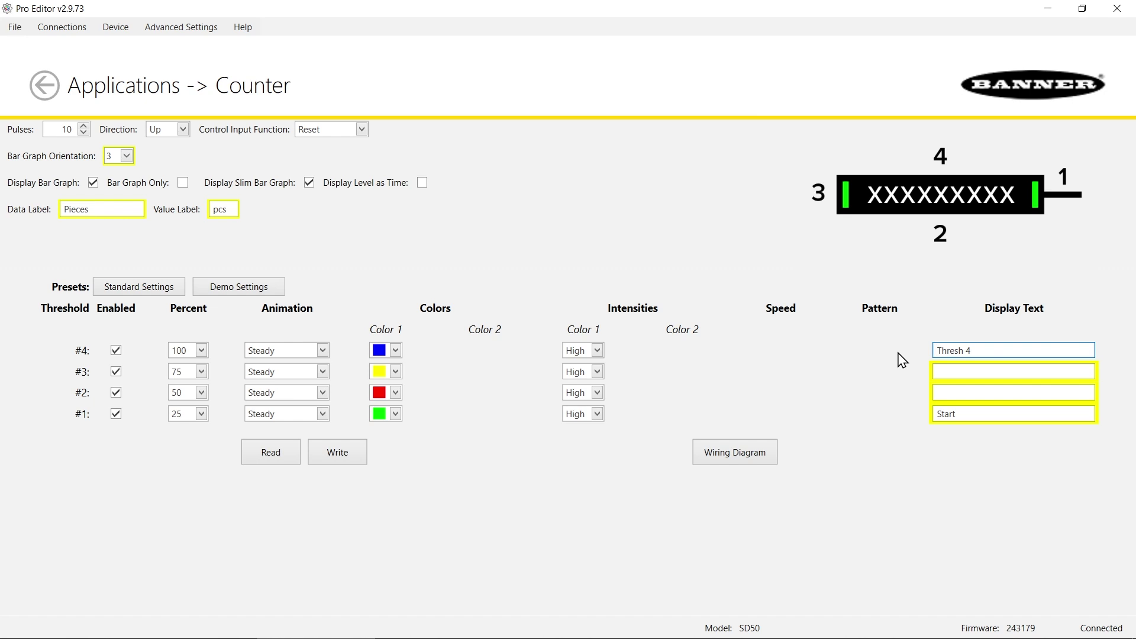
{"action": "key", "text": "BackSpace"}
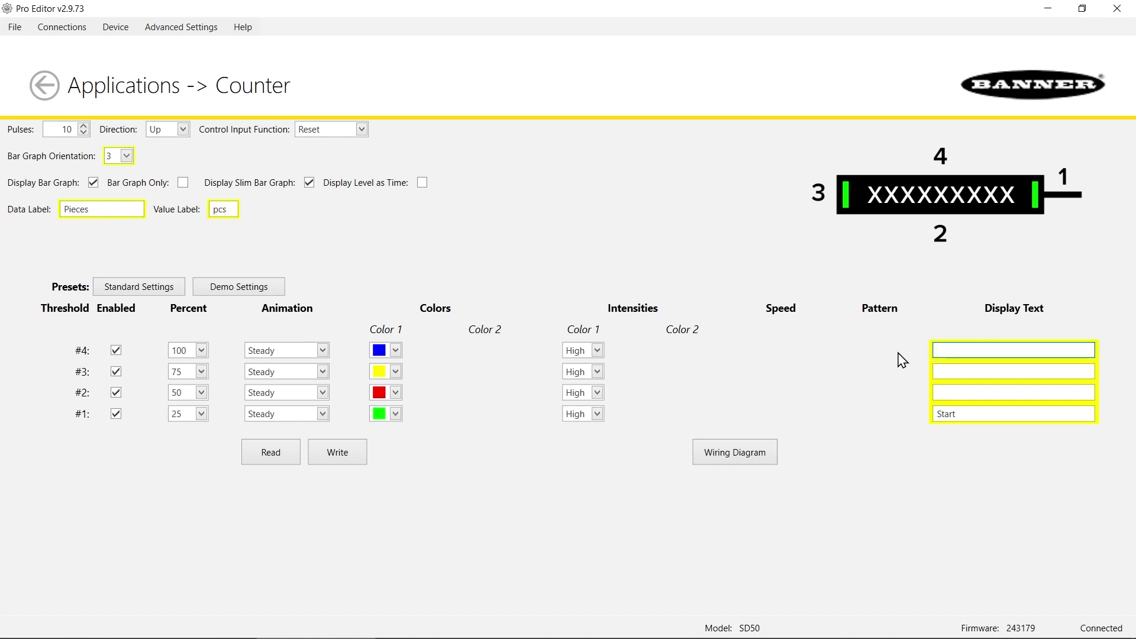
{"action": "type", "text": "Complete"}
Step: Keep threshold #1's Color 1 green and make threshold #2 yellow
{"action": "left_click", "coordinate": [393, 414]}
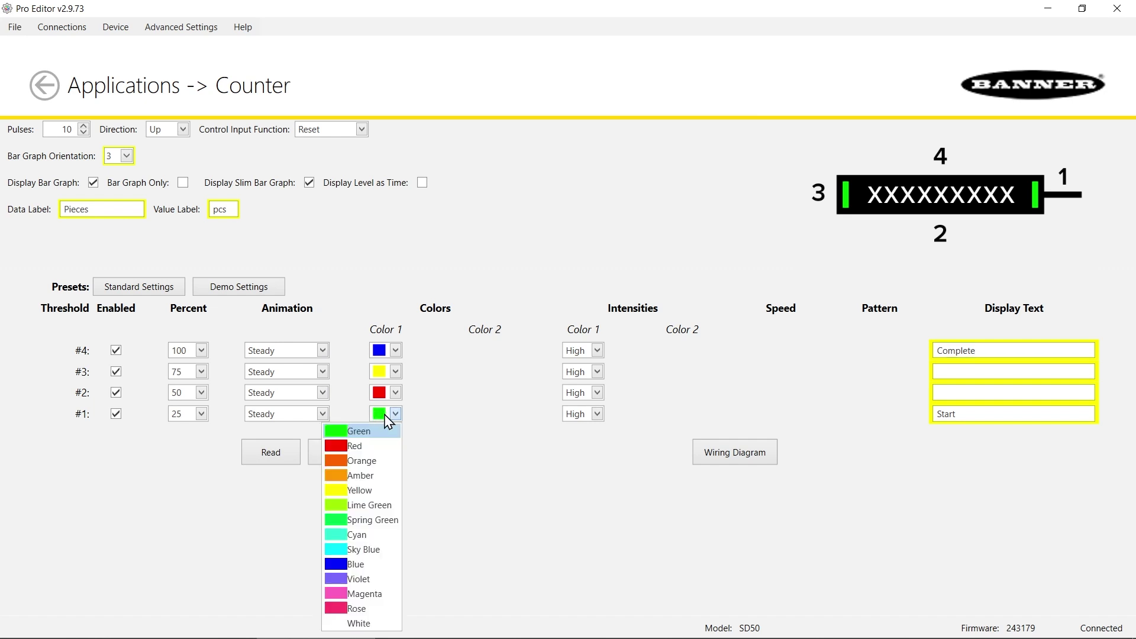
{"action": "left_click", "coordinate": [370, 434]}
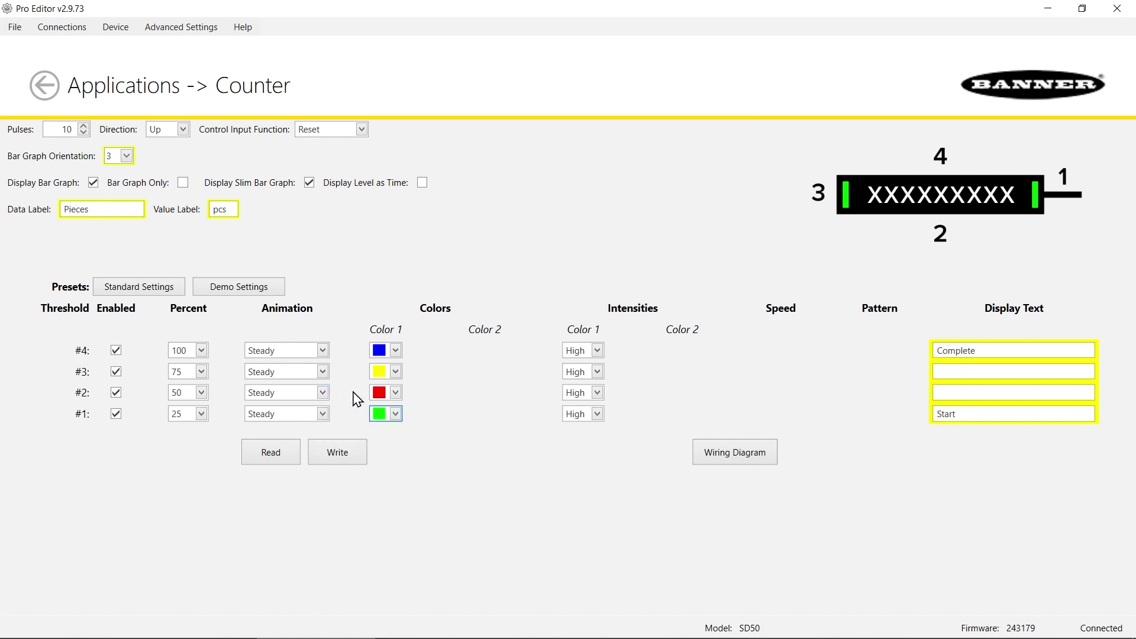
{"action": "left_click", "coordinate": [396, 393]}
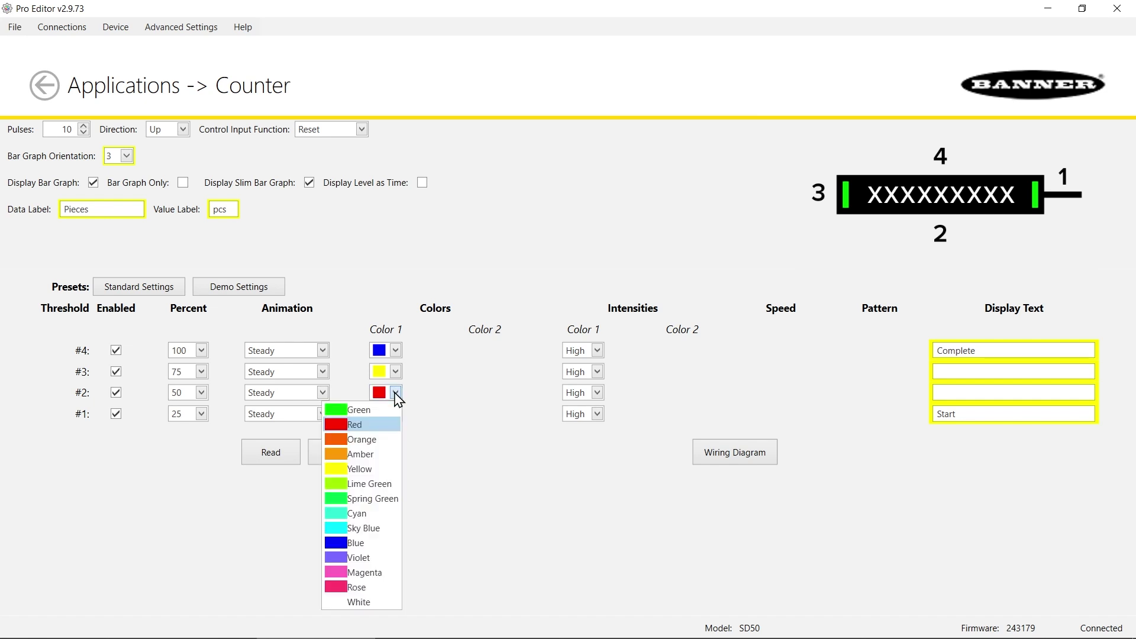
{"action": "left_click", "coordinate": [367, 470]}
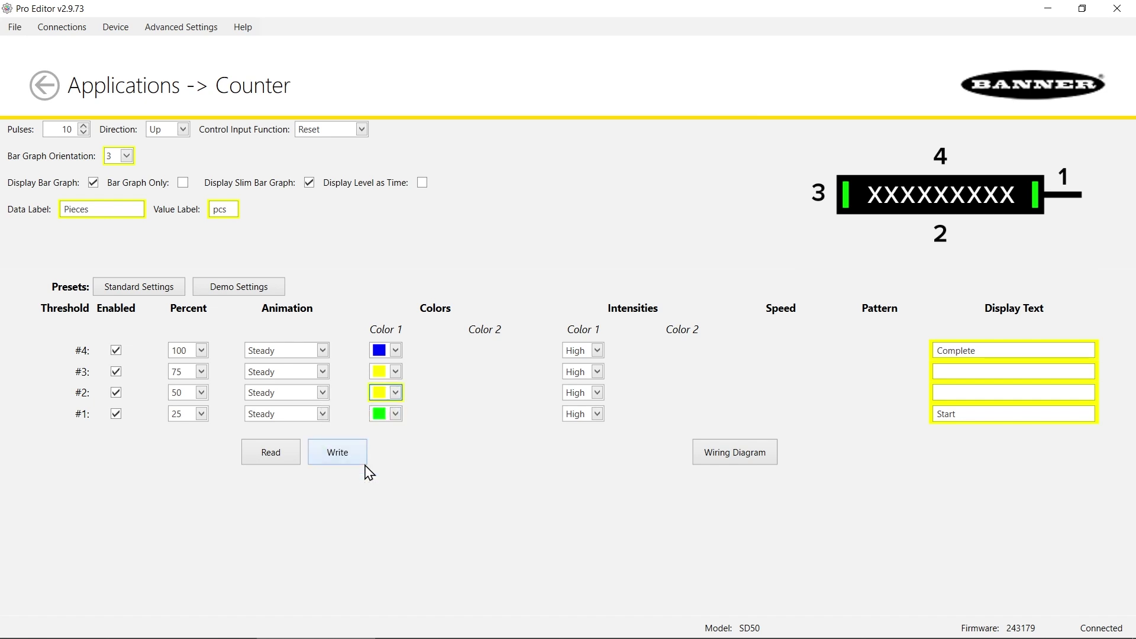
Step: Give threshold #3 Intensity Sweep animation in red, and make threshold #4 red
{"action": "left_click", "coordinate": [320, 380]}
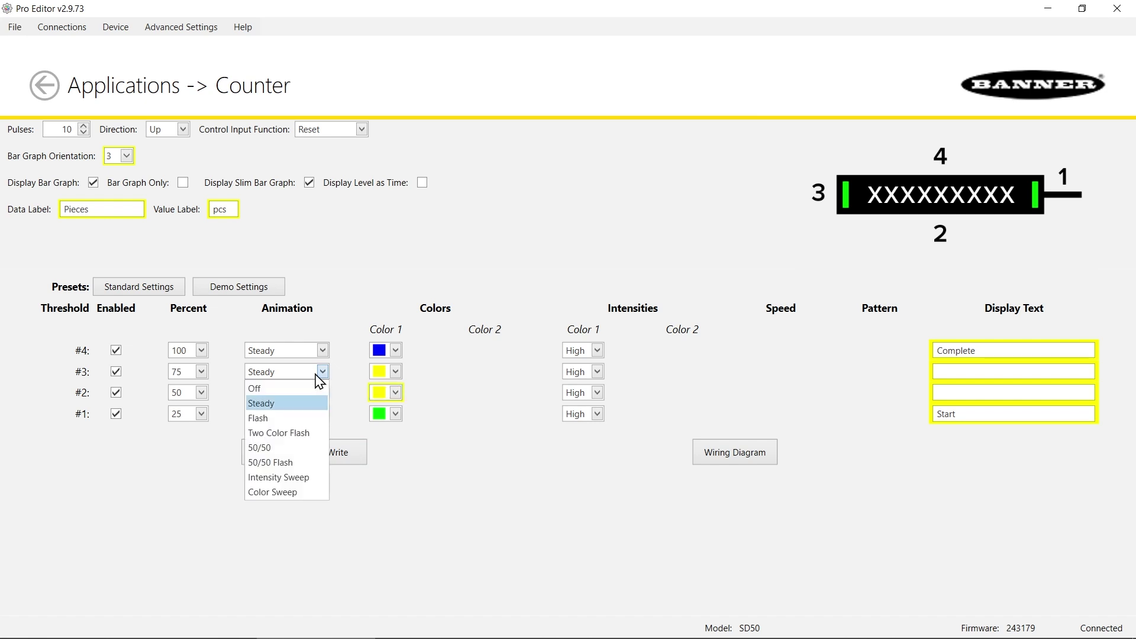
{"action": "left_click", "coordinate": [302, 482]}
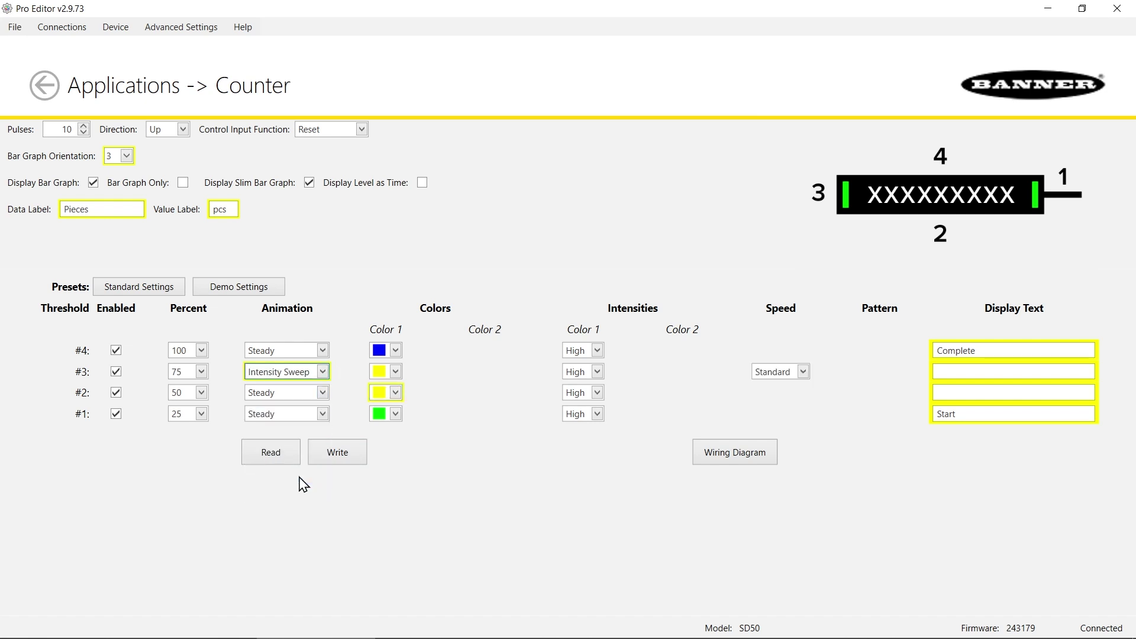
{"action": "left_click", "coordinate": [397, 374]}
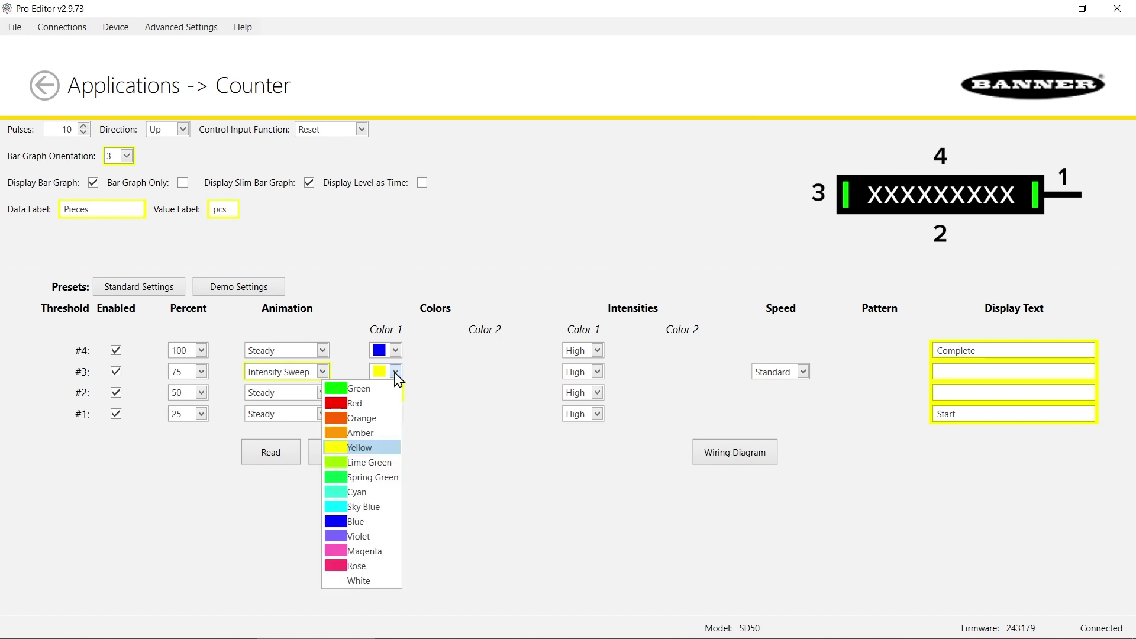
{"action": "left_click", "coordinate": [361, 409]}
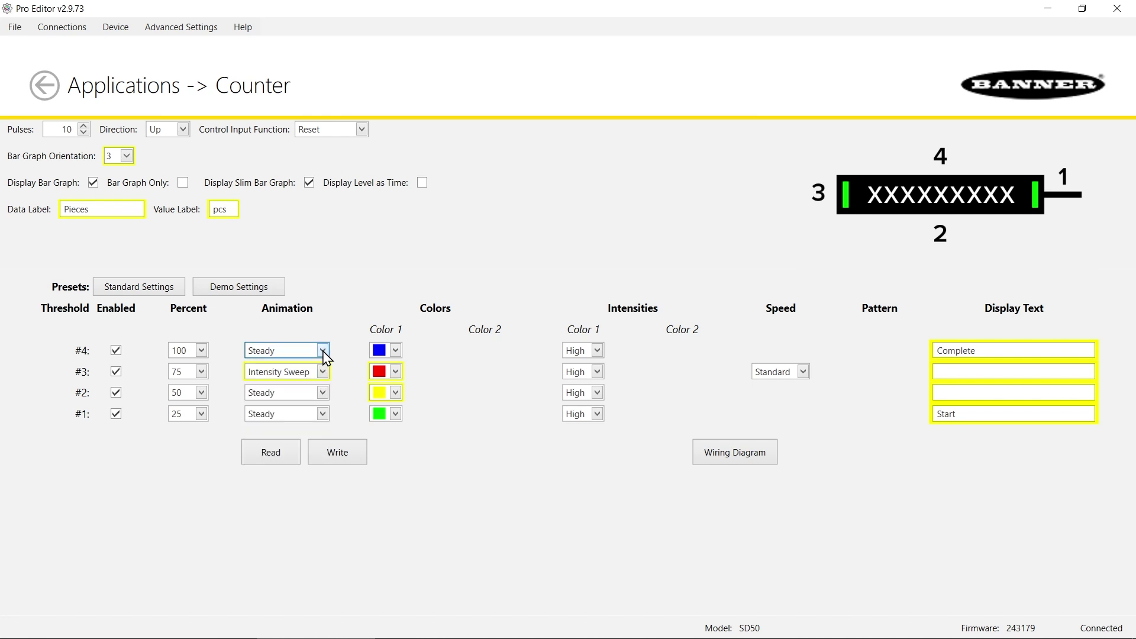
{"action": "left_click", "coordinate": [396, 351]}
{"action": "left_click", "coordinate": [371, 383]}
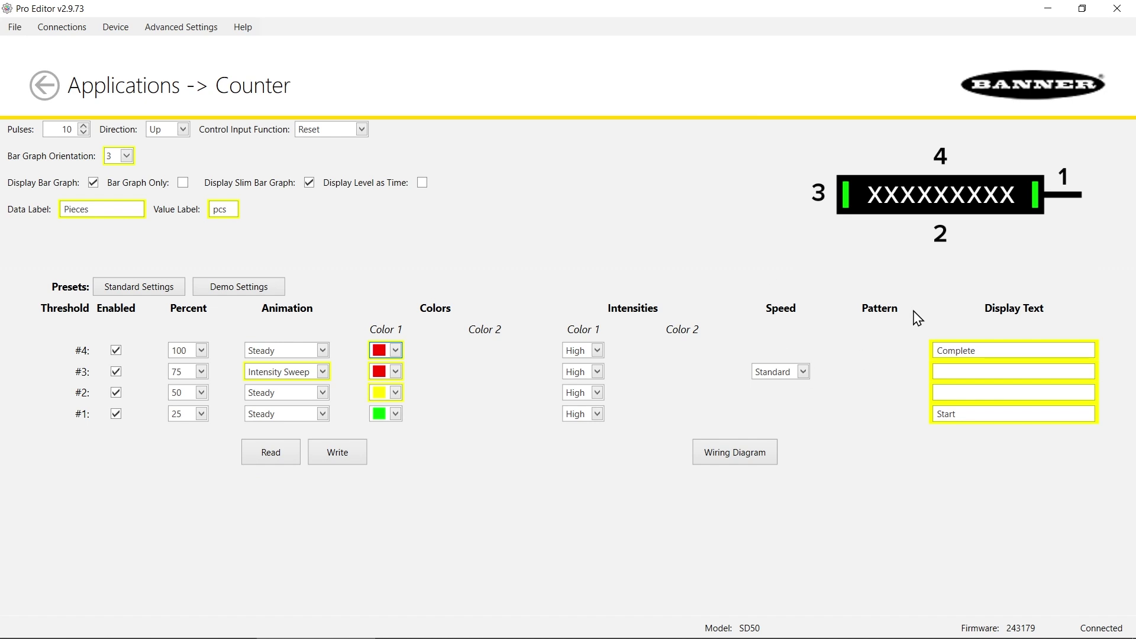
Step: Set threshold #1's percent to 1 and threshold #2's to 80
{"action": "left_click", "coordinate": [202, 415]}
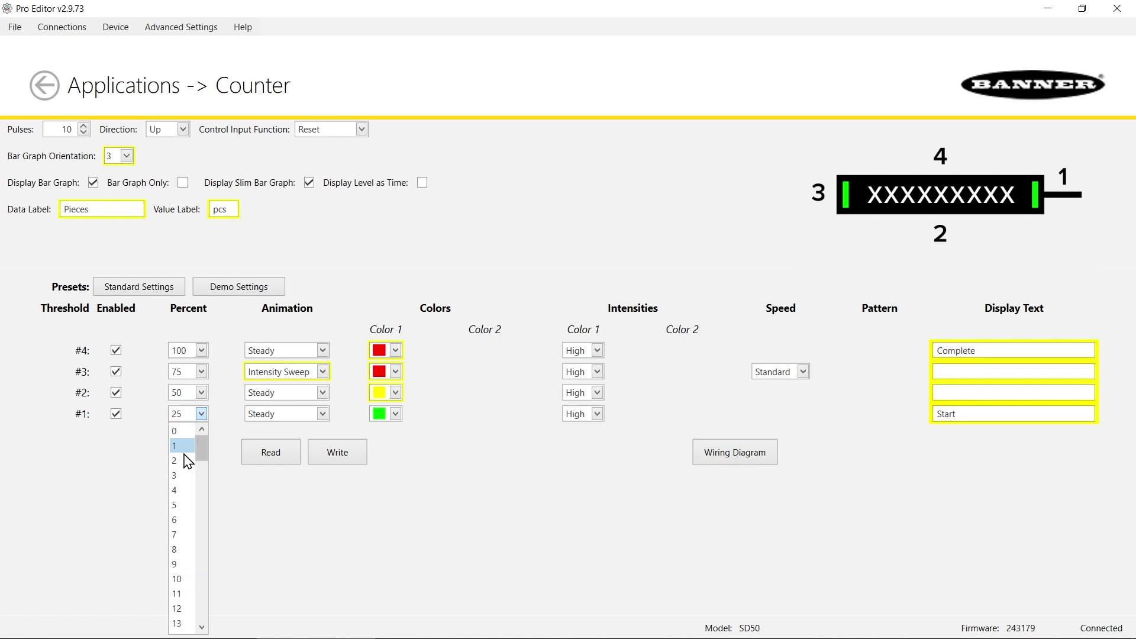
{"action": "left_click", "coordinate": [184, 447]}
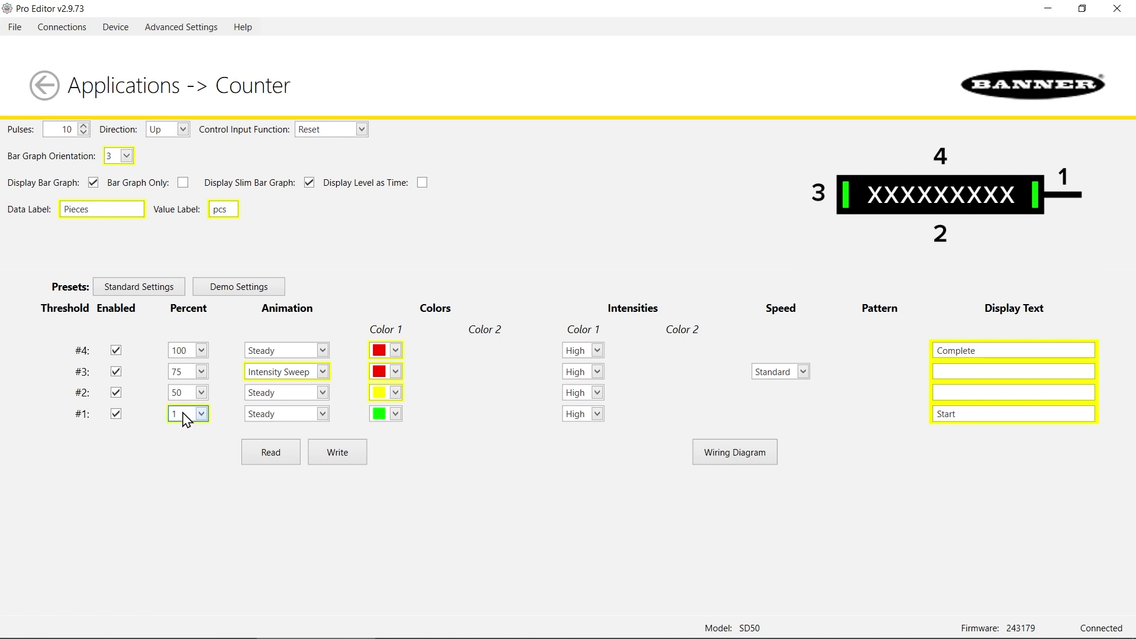
{"action": "mouse_move", "coordinate": [187, 419]}
{"action": "mouse_move", "coordinate": [202, 396]}
{"action": "left_click", "coordinate": [202, 394]}
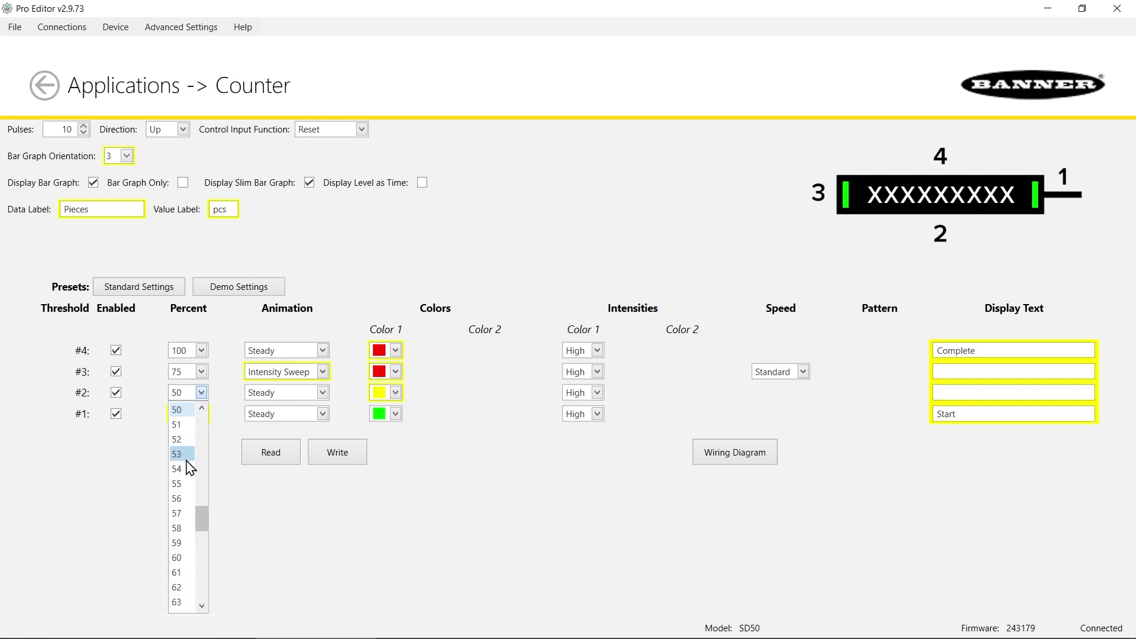
{"action": "scroll", "coordinate": [190, 466], "scroll_direction": "down", "scroll_amount": 12}
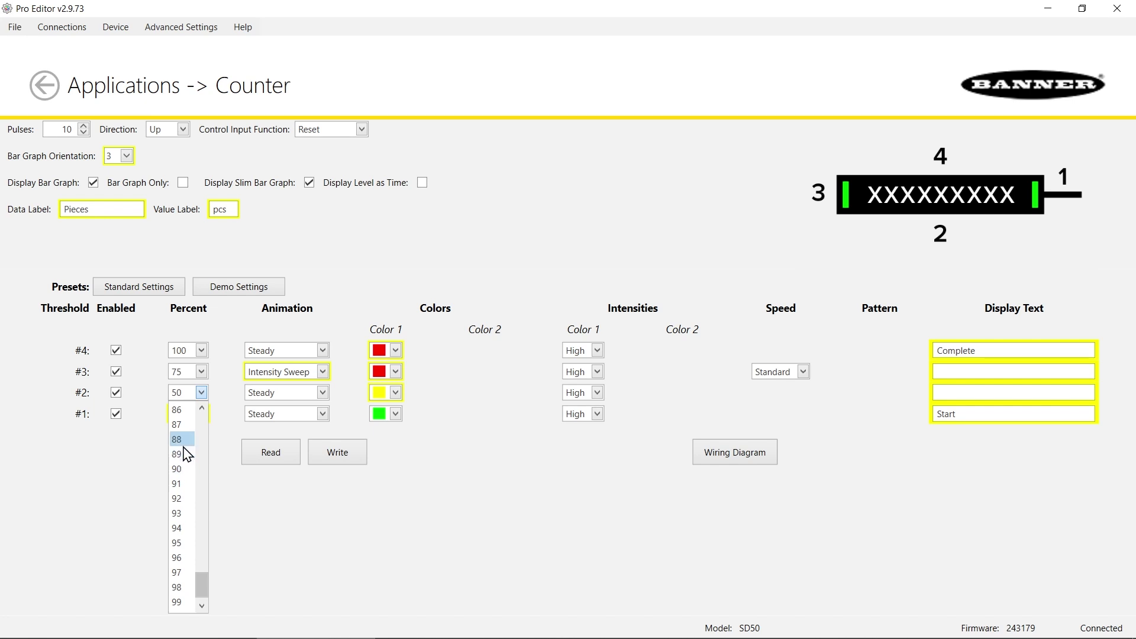
{"action": "scroll", "coordinate": [187, 427], "scroll_direction": "up", "scroll_amount": 2}
{"action": "left_click", "coordinate": [186, 410]}
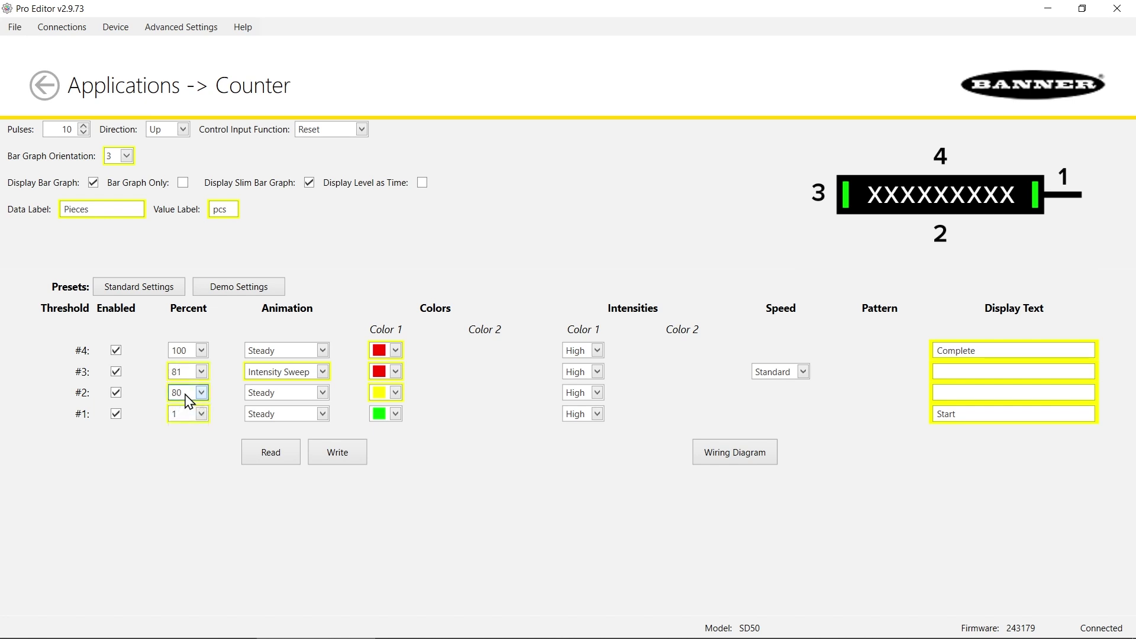
Step: Set threshold #3's percent to 95 and keep threshold #4 at 100
{"action": "left_click", "coordinate": [203, 373]}
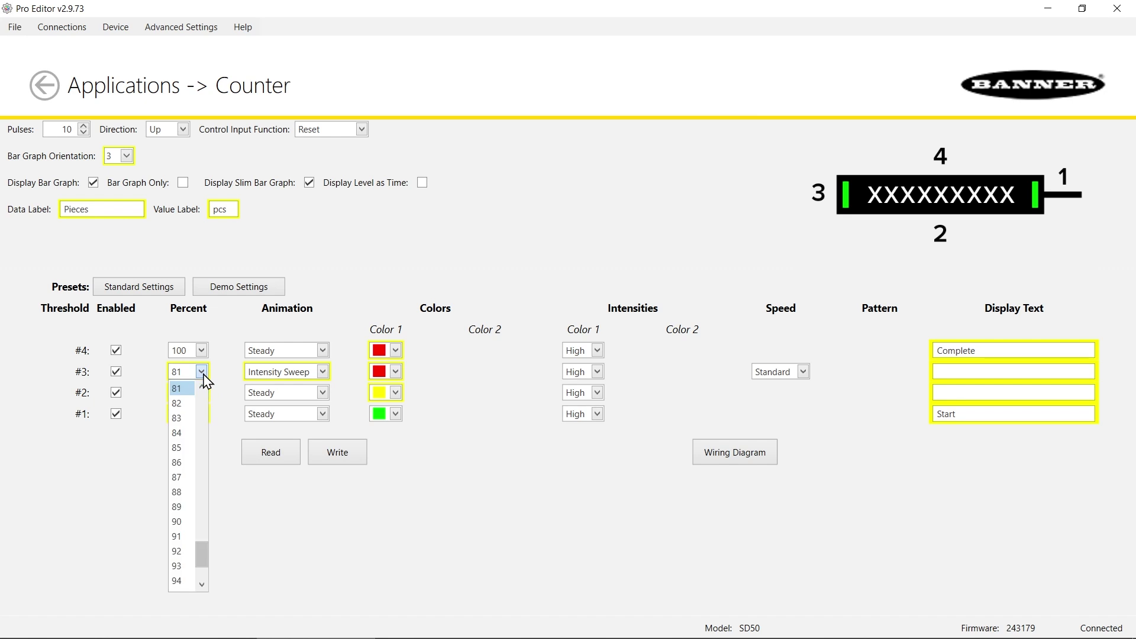
{"action": "left_click", "coordinate": [202, 586]}
{"action": "left_click", "coordinate": [186, 582]}
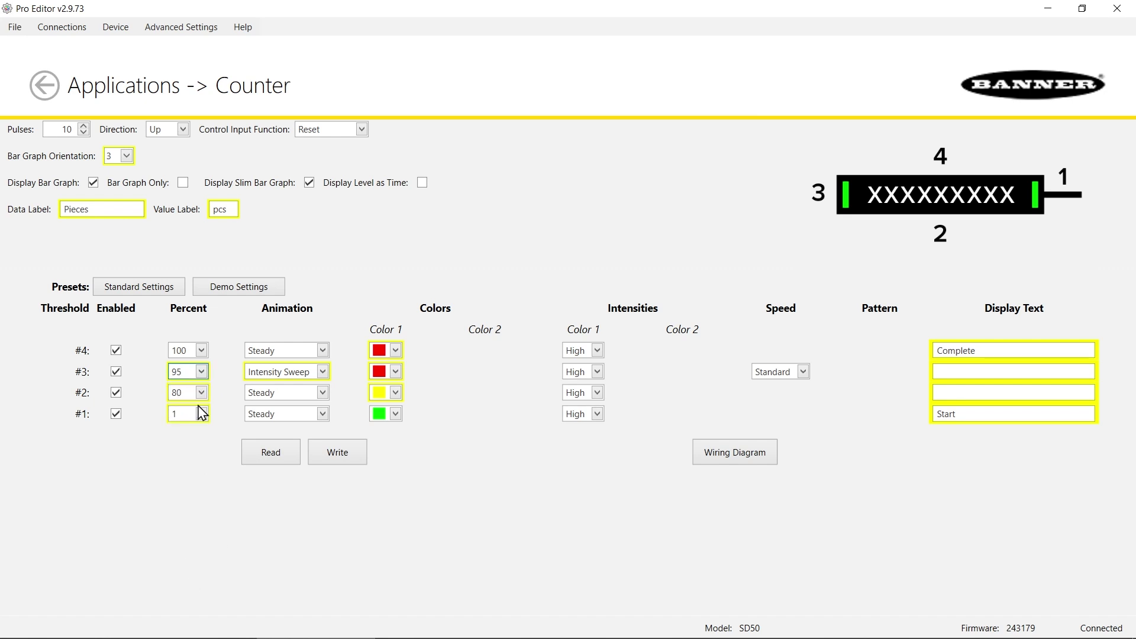
{"action": "left_click", "coordinate": [201, 352]}
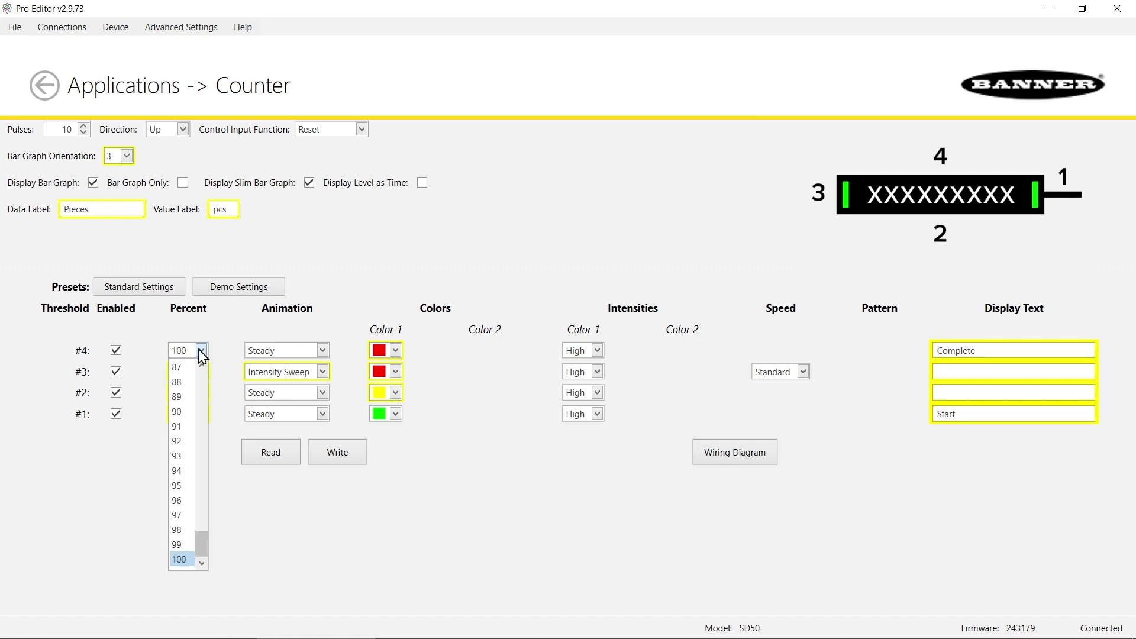
{"action": "left_click", "coordinate": [184, 561]}
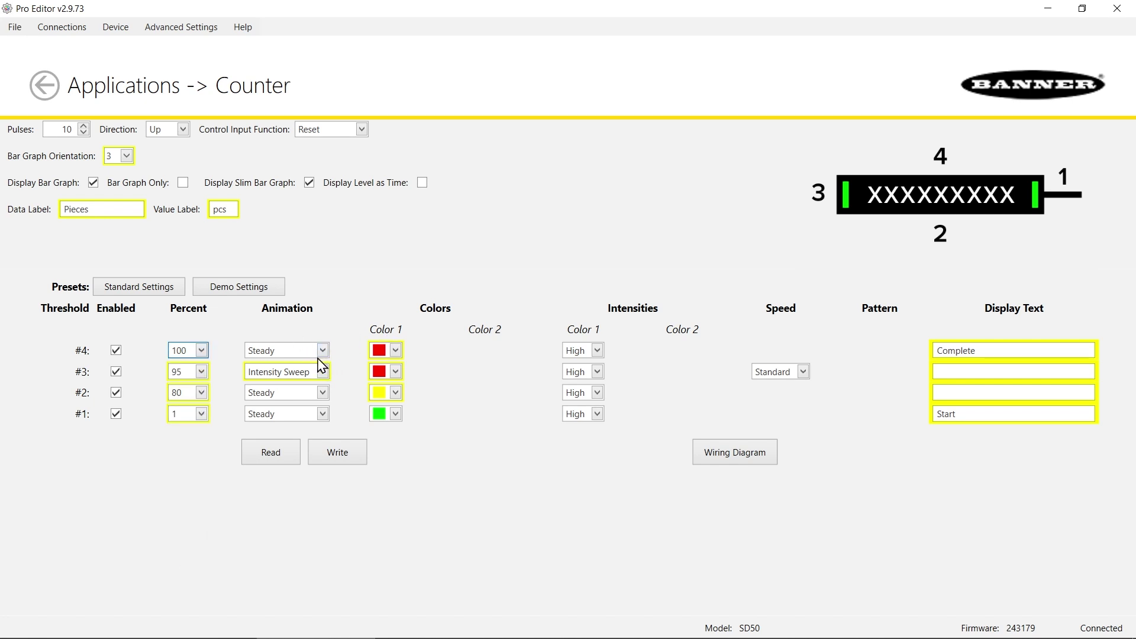
Step: Write the Counter settings to the SD50 until Device Write Success appears
{"action": "left_click", "coordinate": [351, 460]}
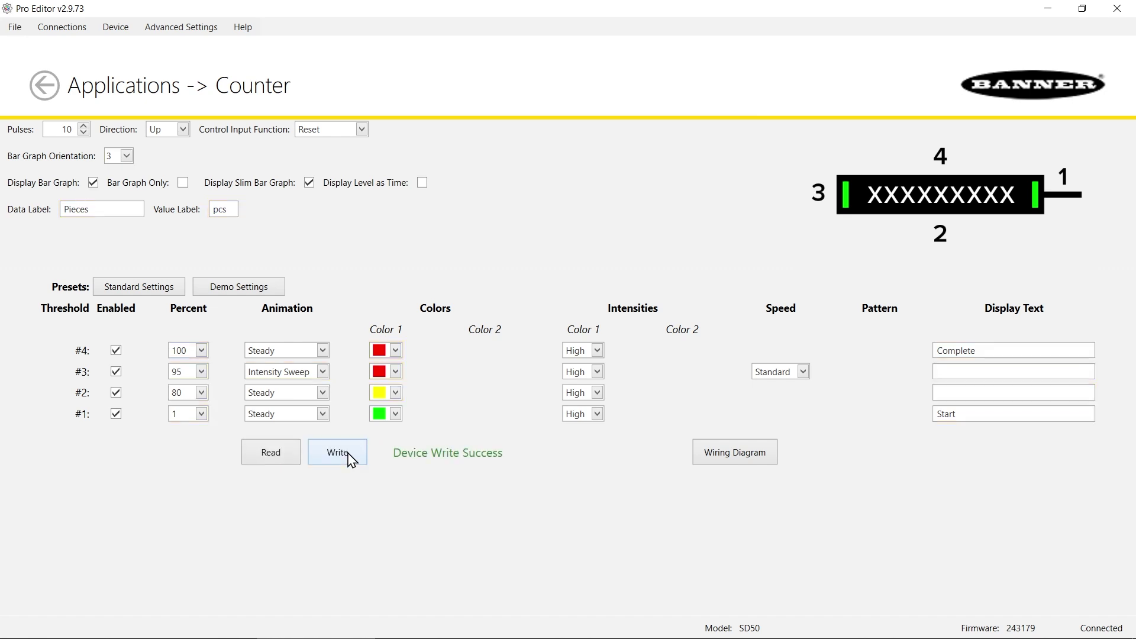